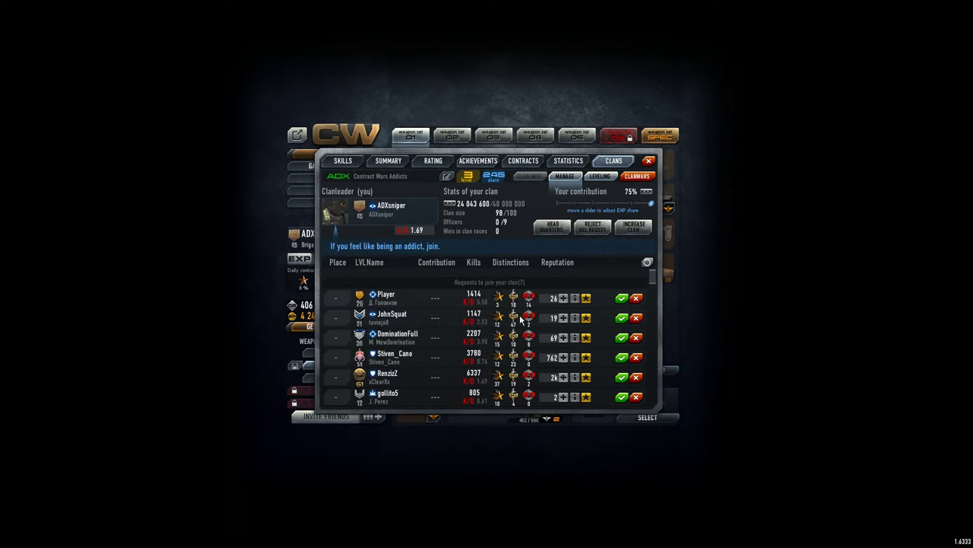
pyautogui.scroll(-3, 650, 278)
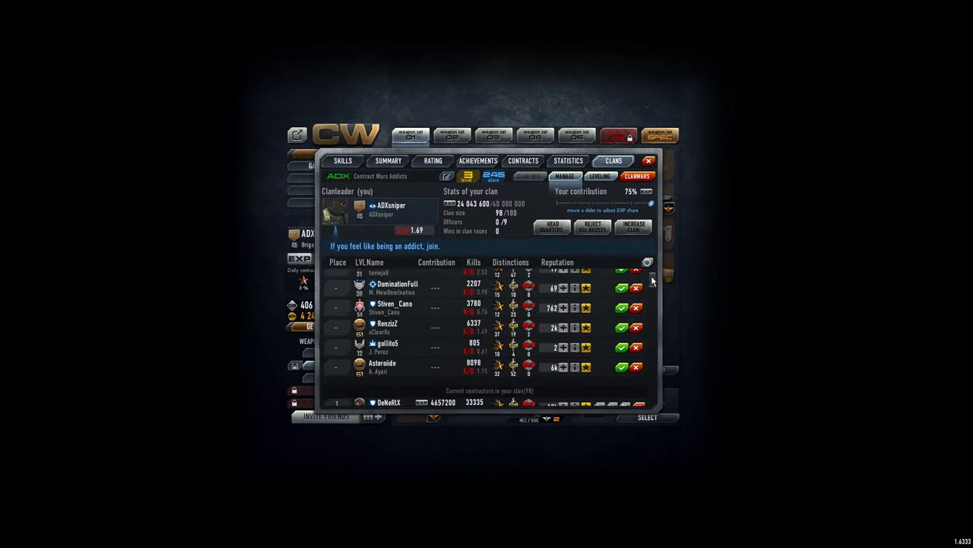
pyautogui.scroll(3, 652, 276)
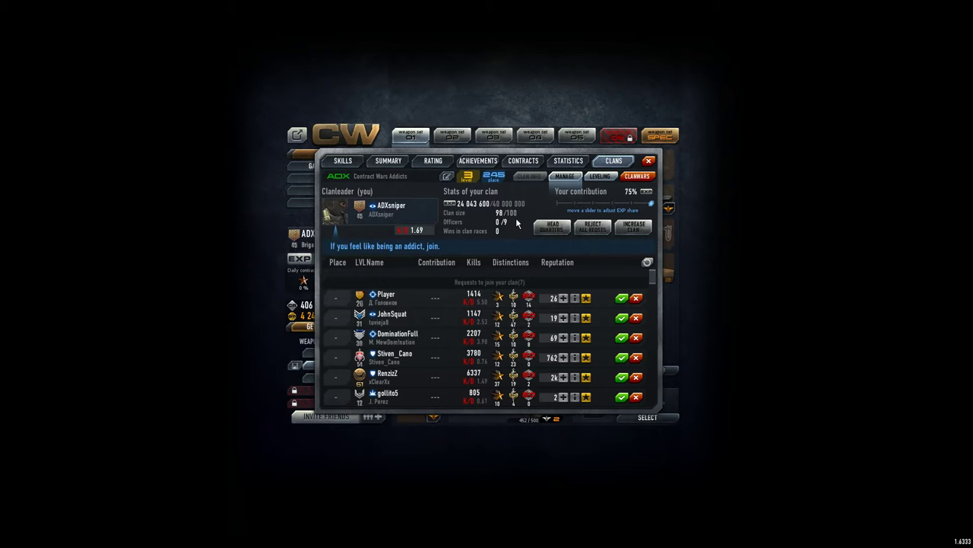
pyautogui.moveTo(656, 283); pyautogui.dragTo(652, 425)
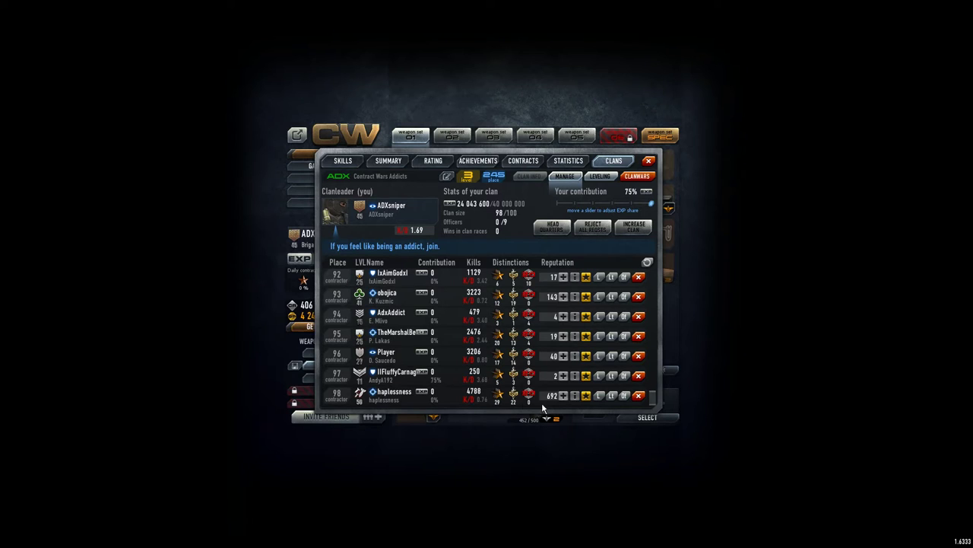
# - Dismiss the first four bottom-ranked contractors from the clan roster
pyautogui.click(638, 395)
pyautogui.click(520, 309)
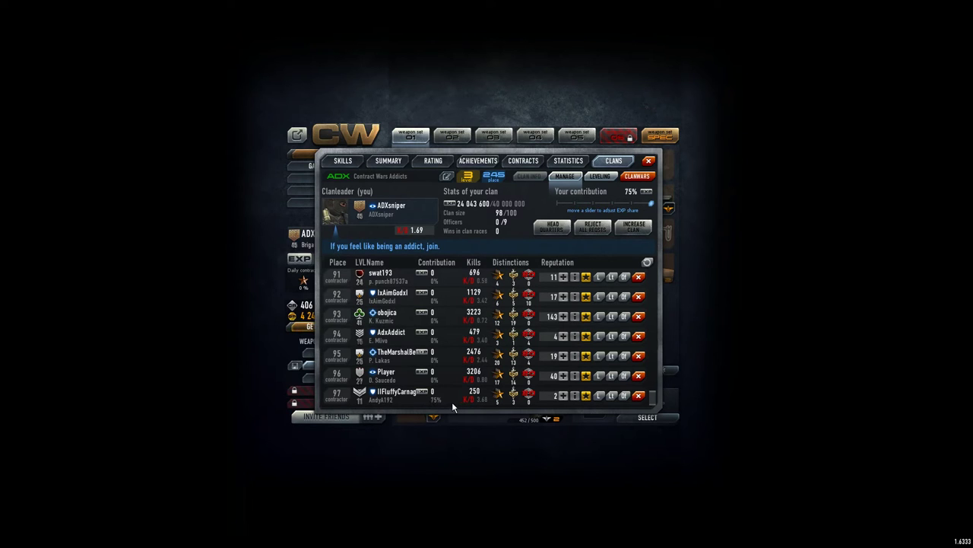
pyautogui.click(639, 376)
pyautogui.click(520, 309)
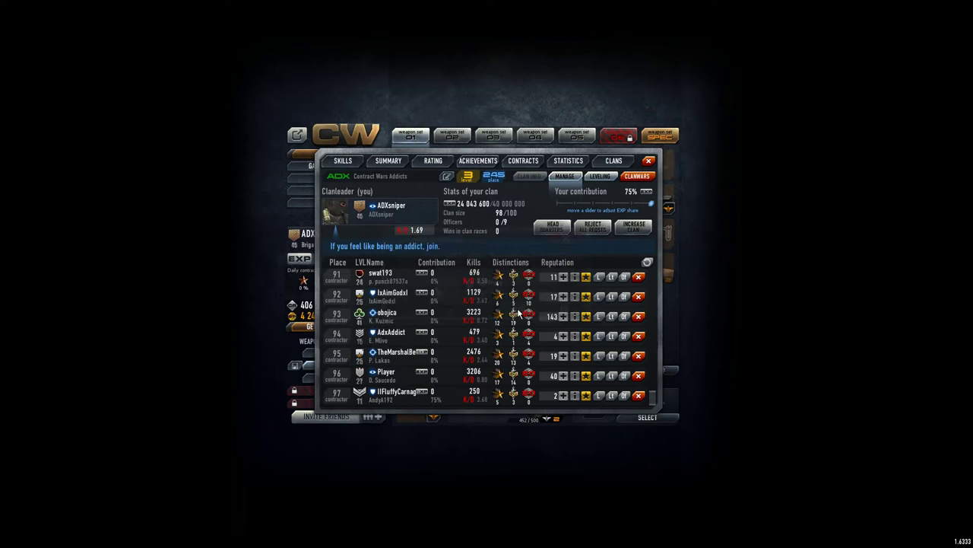
pyautogui.click(639, 376)
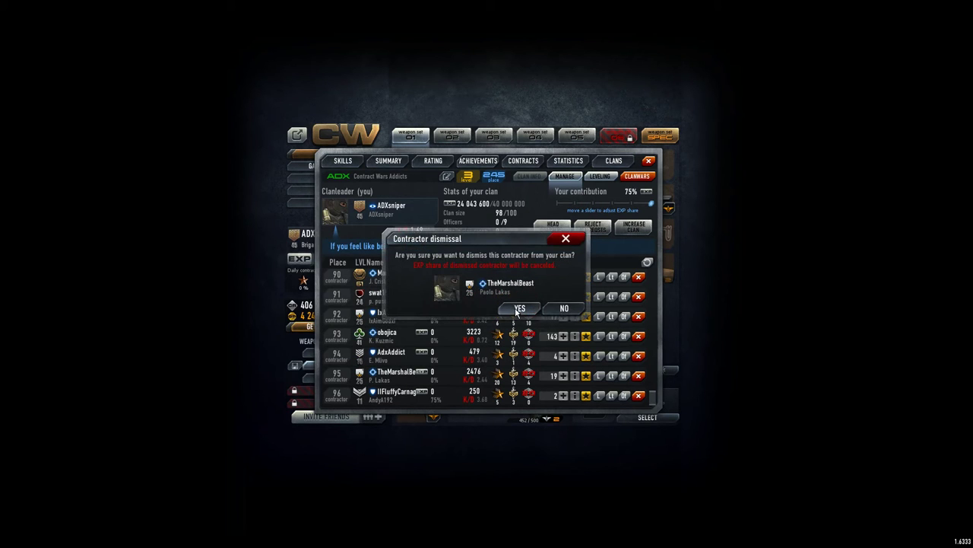
pyautogui.click(521, 308)
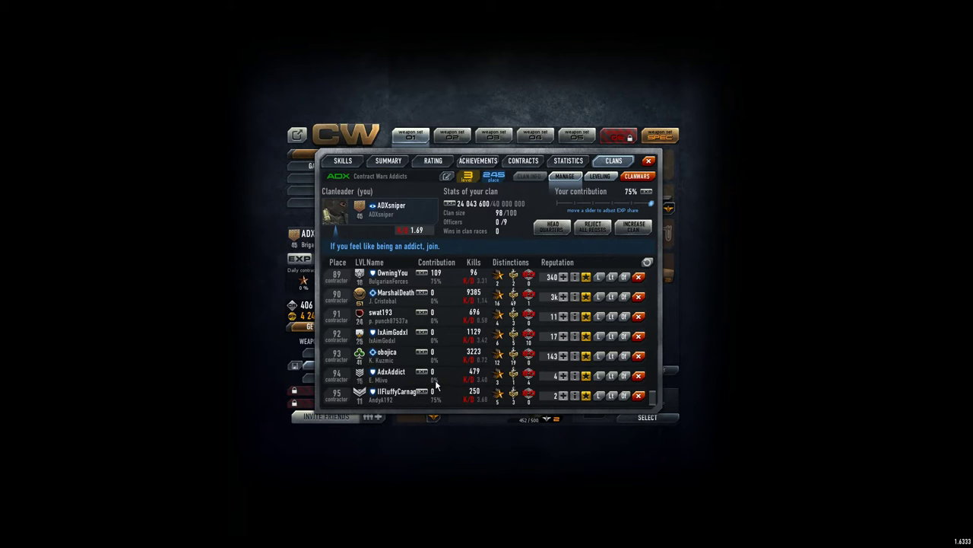
pyautogui.click(639, 375)
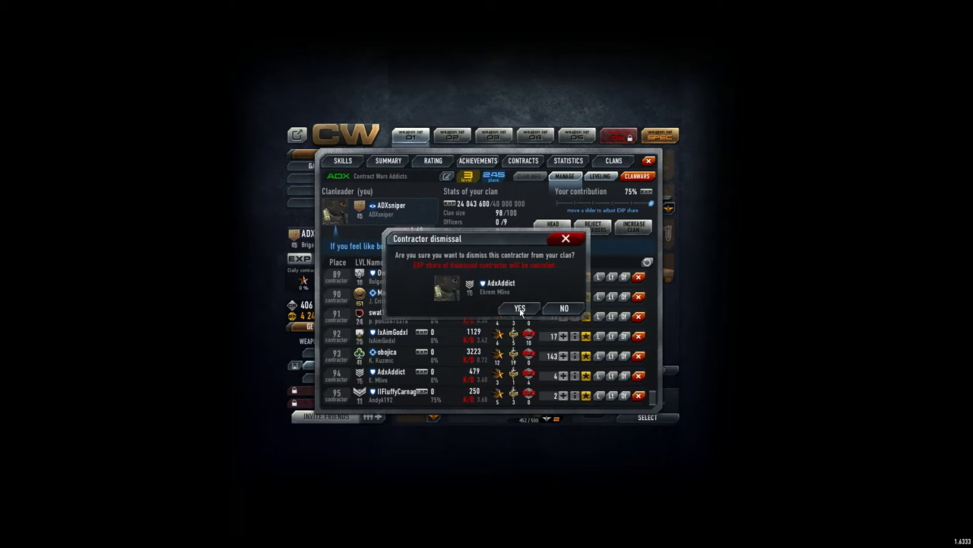
pyautogui.click(520, 308)
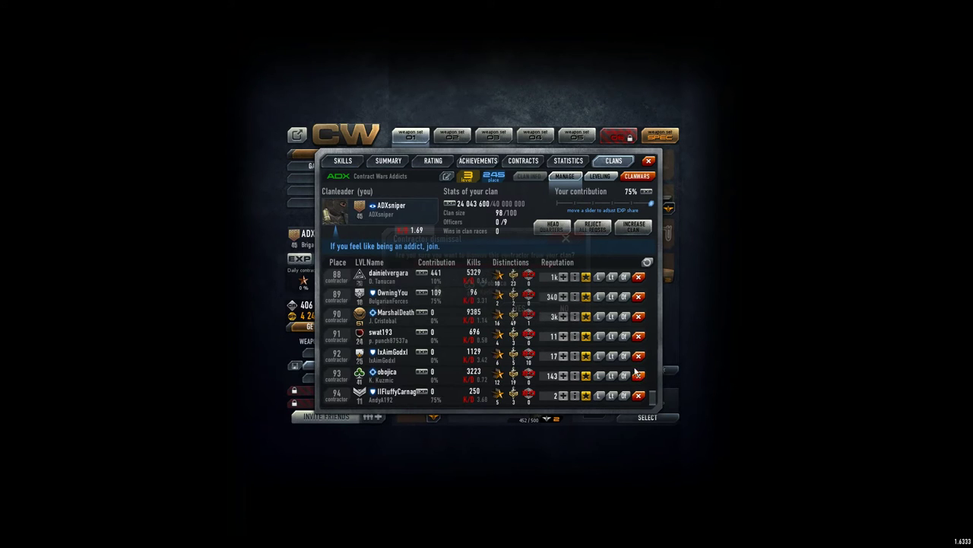
# - Dismiss four more bottom-ranked contractors so the roster ends at place 90
pyautogui.click(637, 373)
pyautogui.click(520, 309)
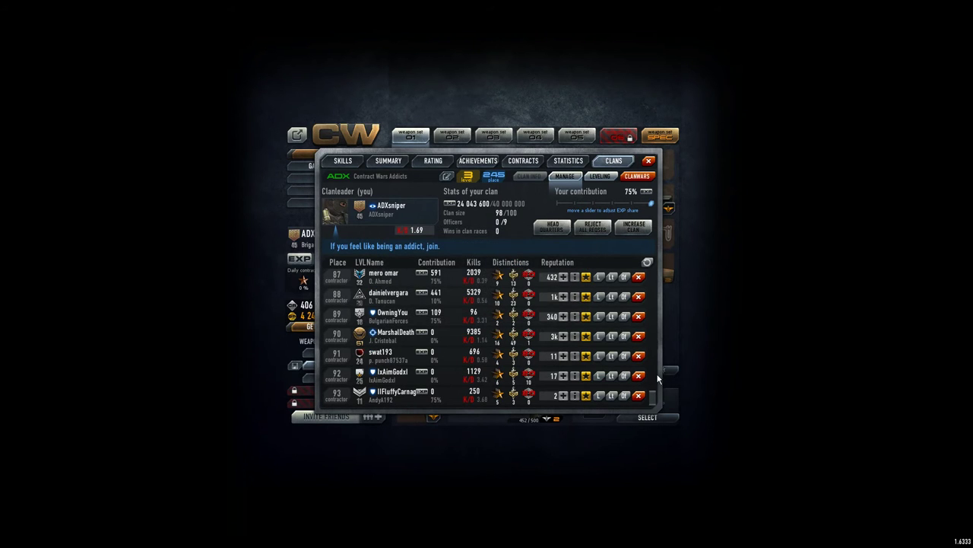
pyautogui.click(639, 374)
pyautogui.click(520, 309)
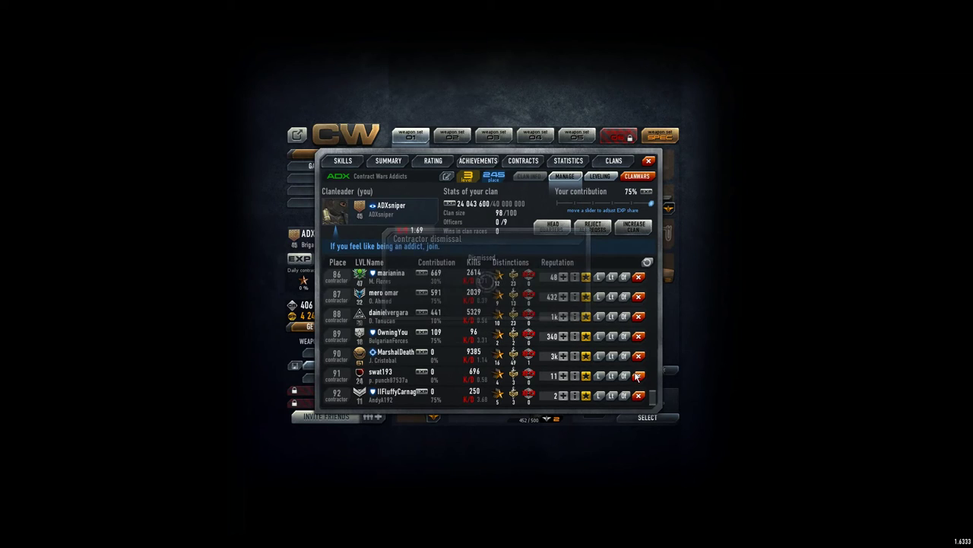
pyautogui.click(638, 374)
pyautogui.click(520, 308)
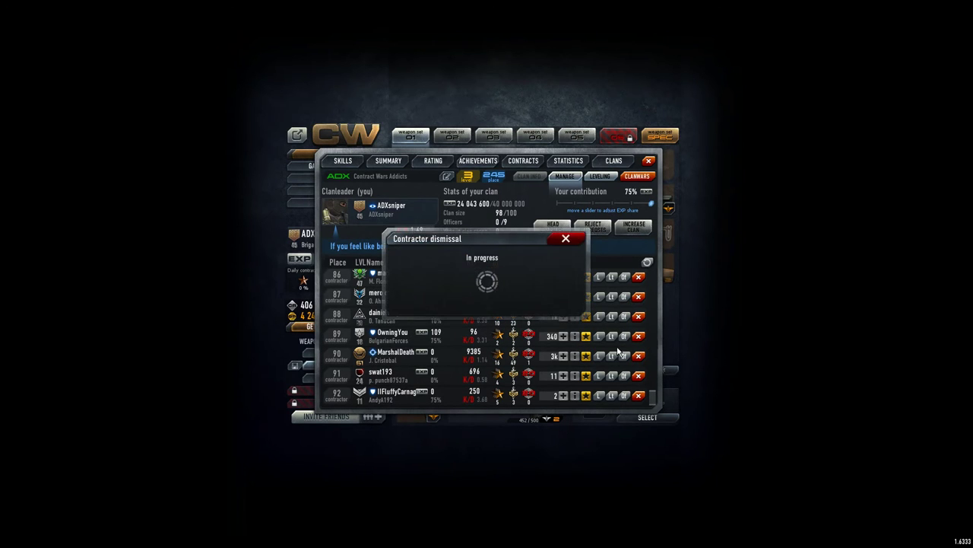
pyautogui.click(639, 375)
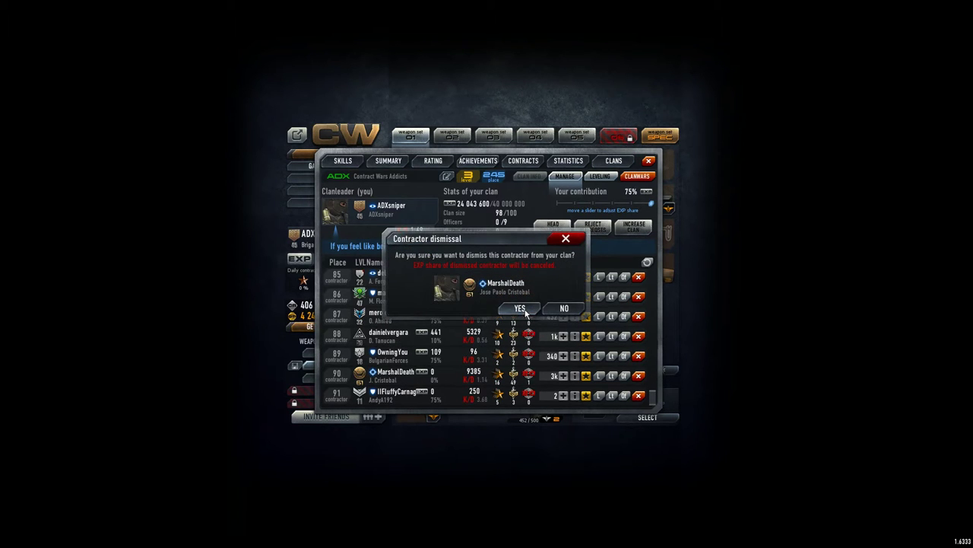
pyautogui.click(520, 309)
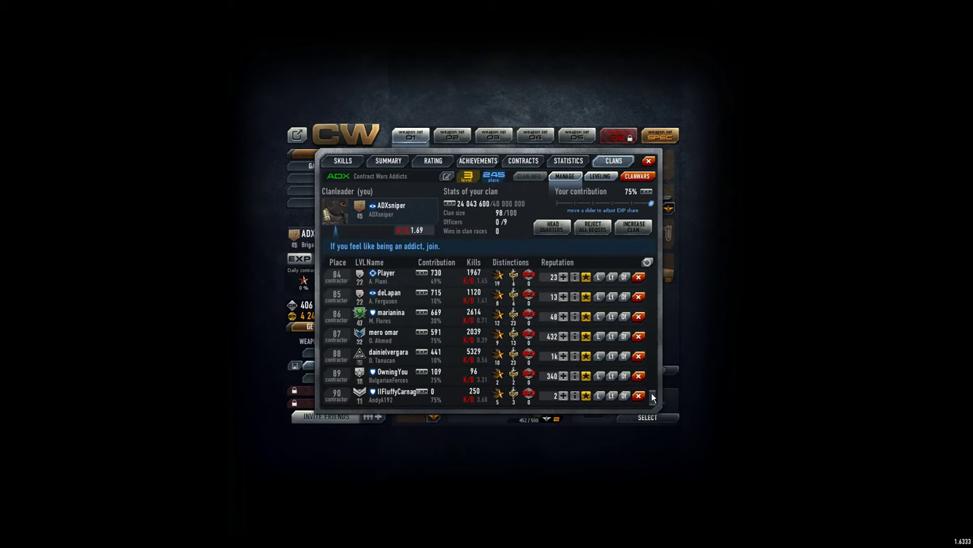
# - Reload the roster, accept all seven join requests, and update clan size to 97/100
pyautogui.moveTo(654, 399)
pyautogui.mouseDown()
pyautogui.moveTo(654, 385)
pyautogui.moveTo(659, 404)
pyautogui.mouseUp()
pyautogui.click(647, 262)
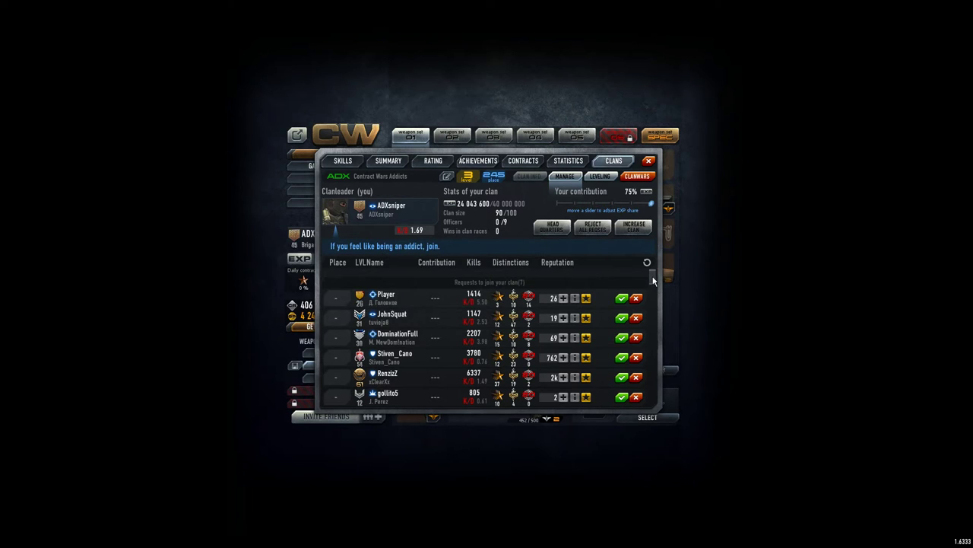
pyautogui.click(621, 299)
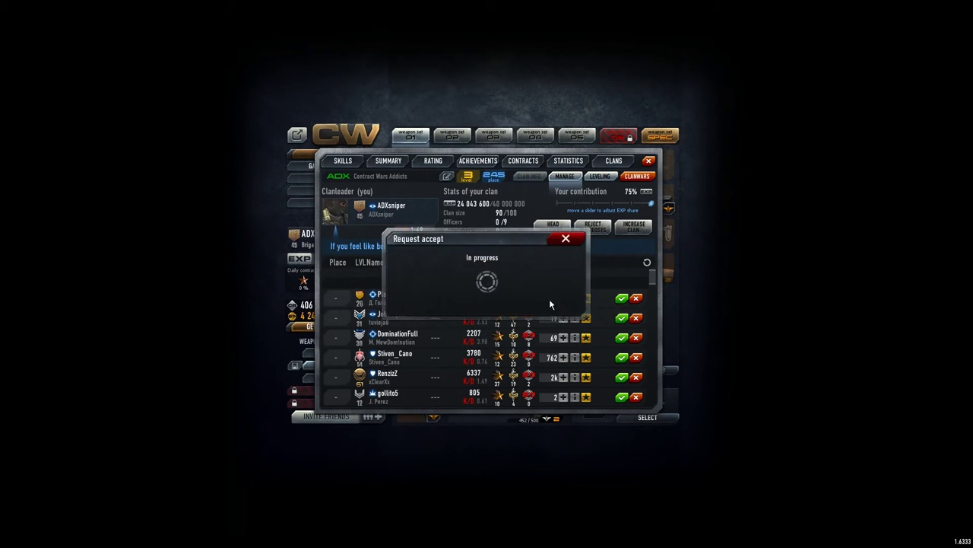
pyautogui.click(622, 299)
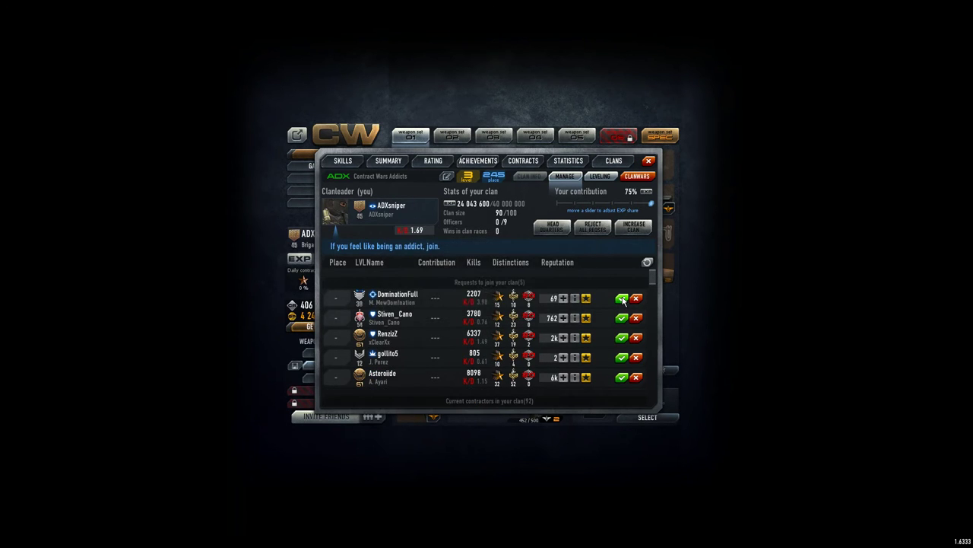
pyautogui.click(622, 299)
pyautogui.click(622, 301)
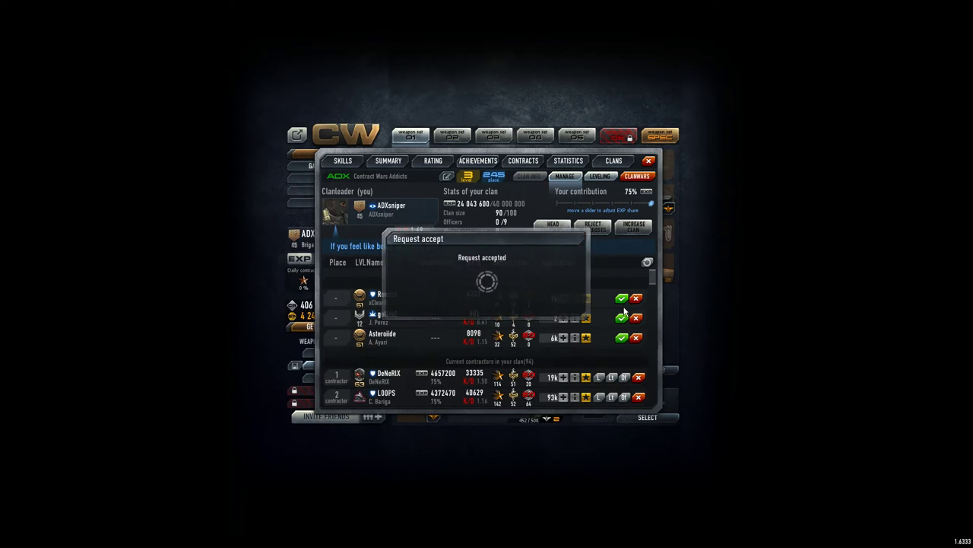
pyautogui.click(622, 299)
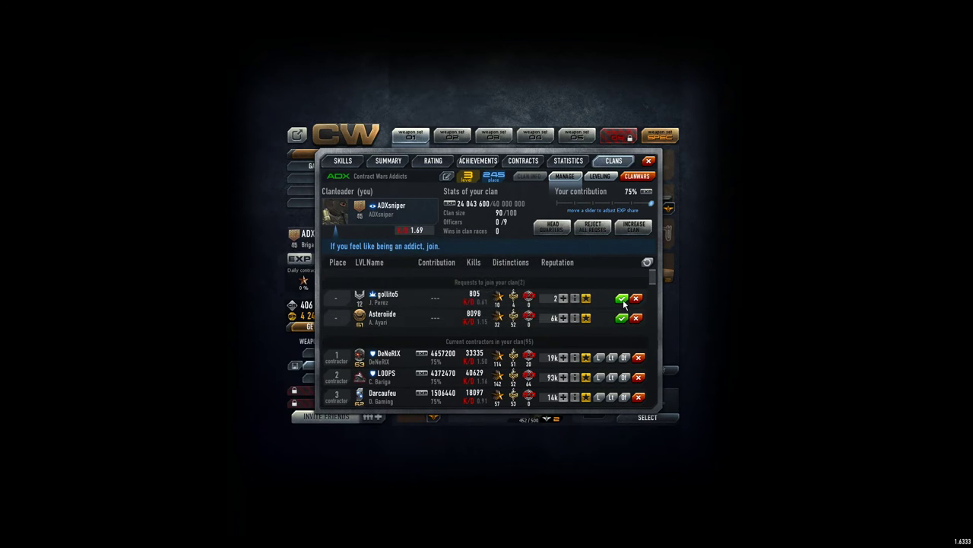
pyautogui.click(622, 299)
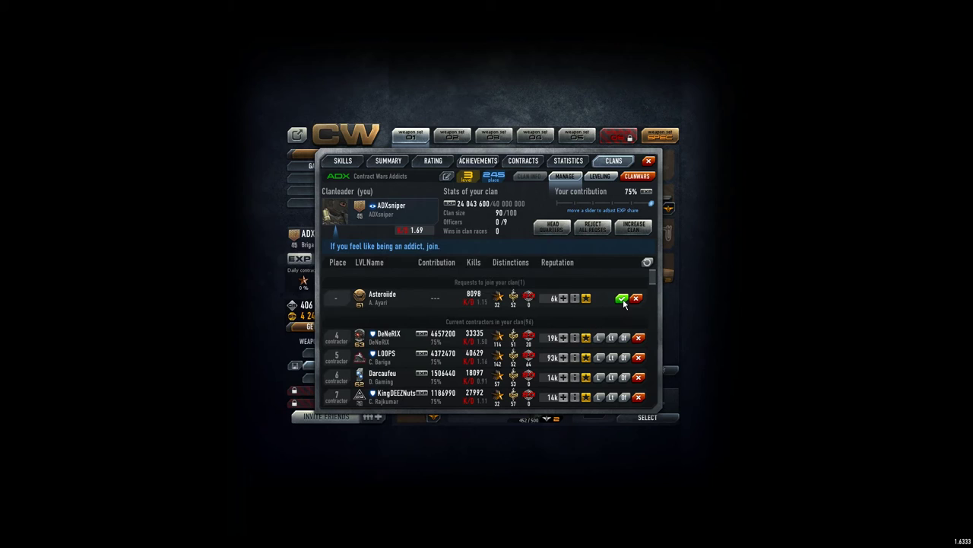
pyautogui.click(622, 299)
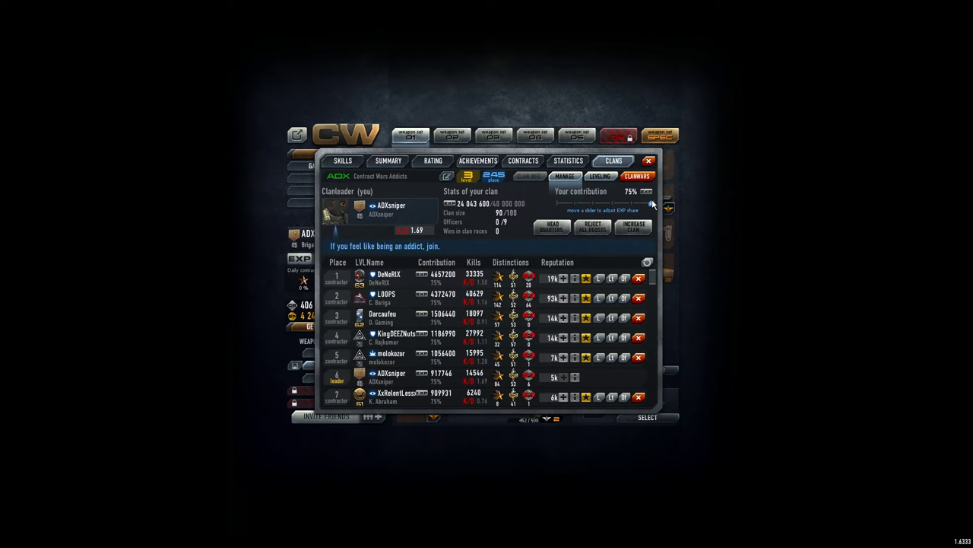
pyautogui.click(648, 261)
# - Inspect the Sniper and Gunsmith specialization I skills in the clan skill tree
pyautogui.click(599, 176)
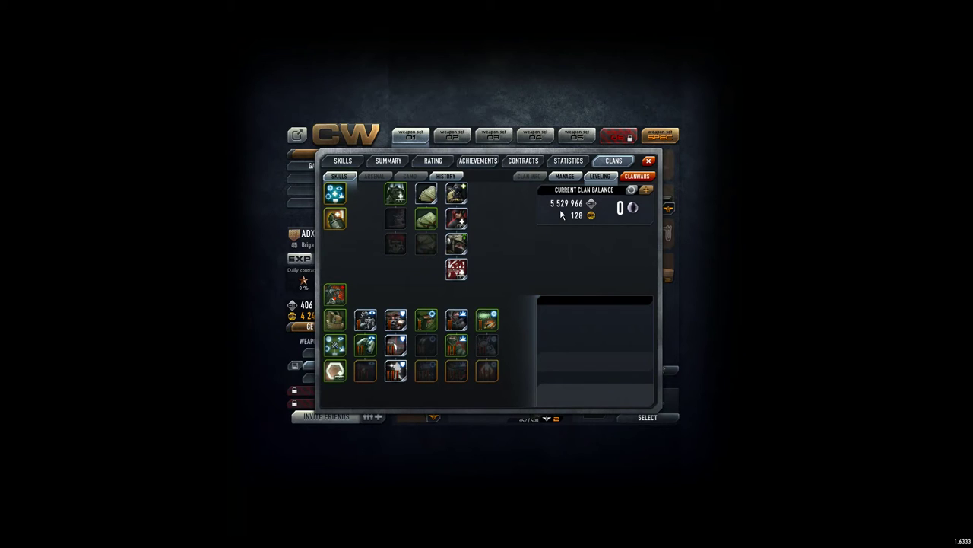
pyautogui.click(424, 319)
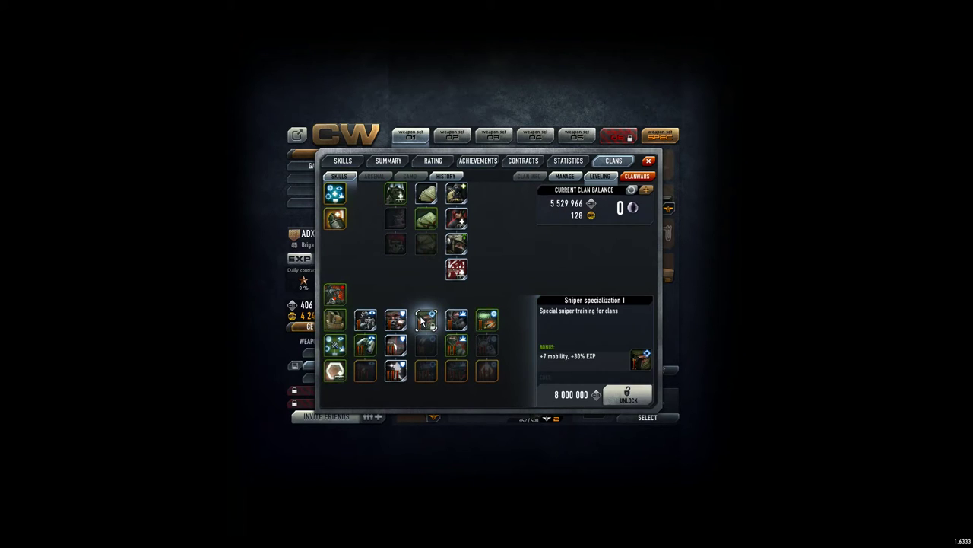
pyautogui.click(489, 323)
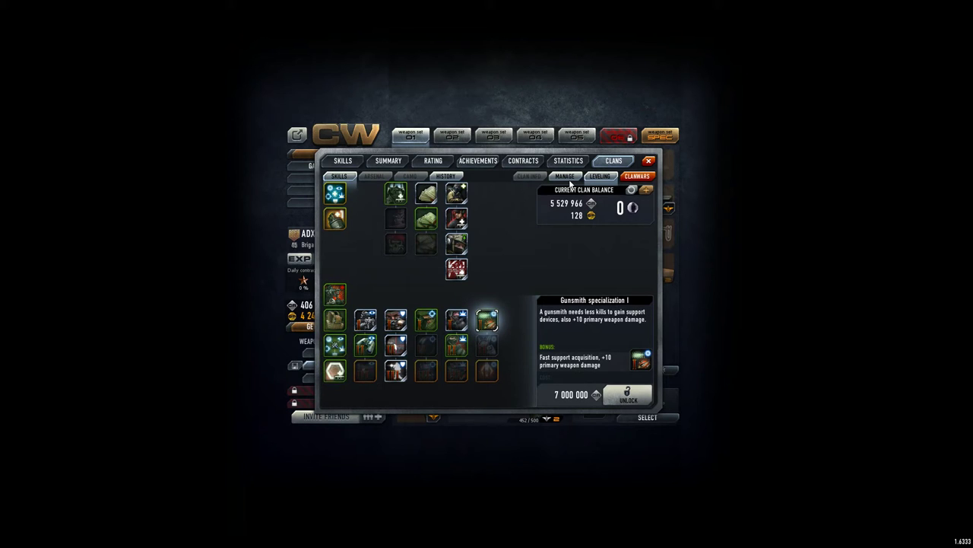
# - Move through the roster and skill tree to the CLANWARS race standings
pyautogui.click(565, 176)
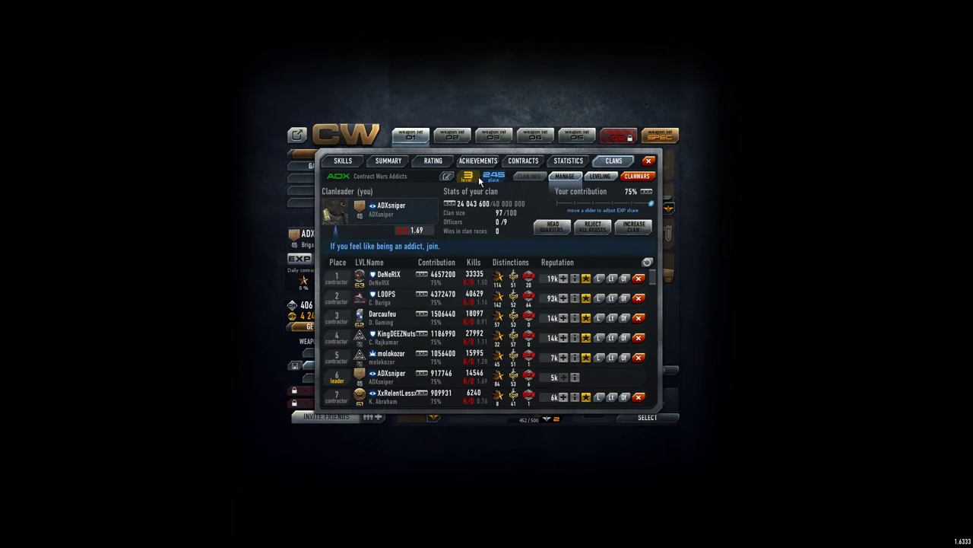
pyautogui.click(587, 177)
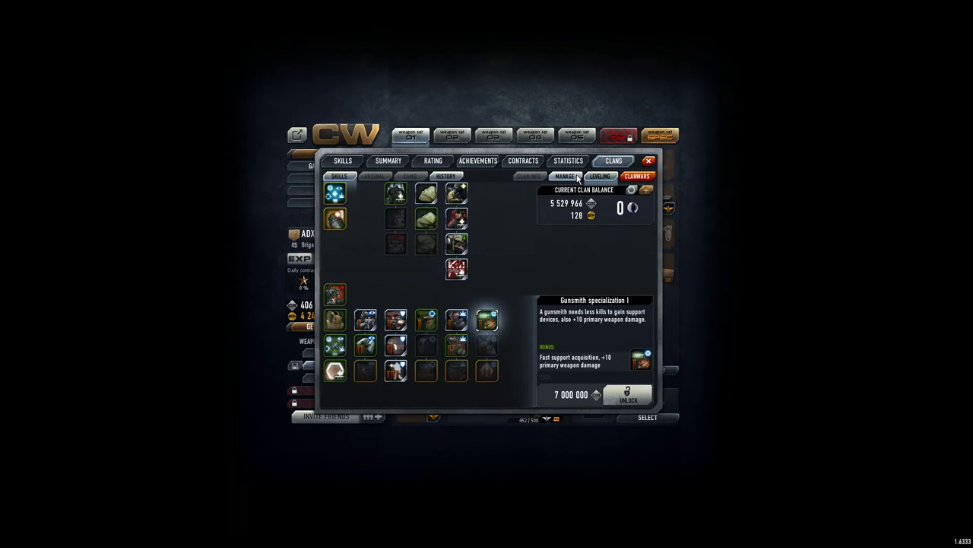
pyautogui.click(633, 177)
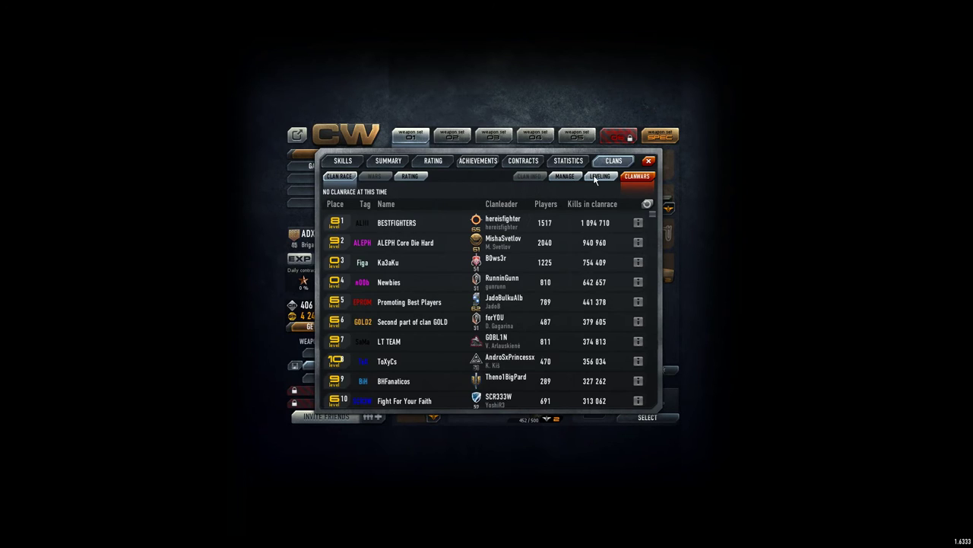
pyautogui.click(595, 176)
pyautogui.click(556, 177)
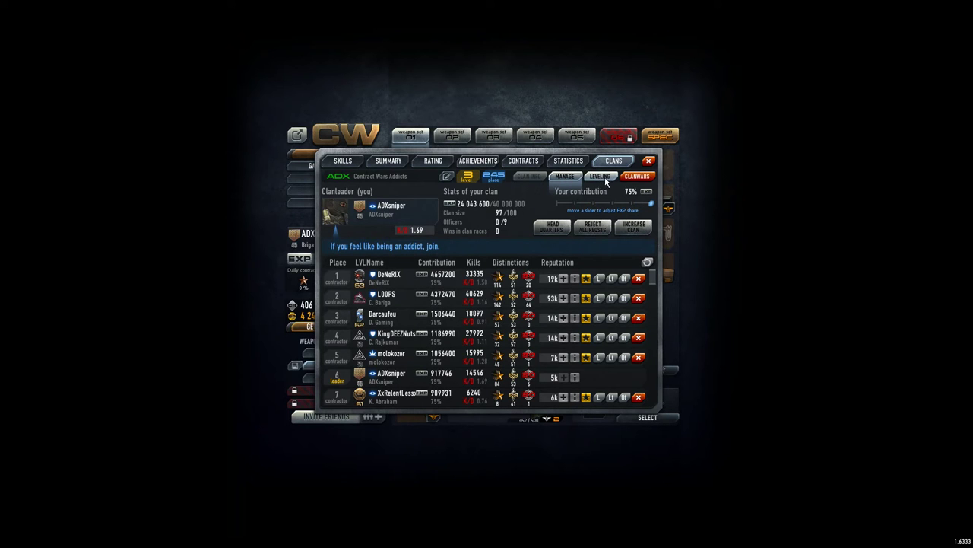
pyautogui.click(631, 176)
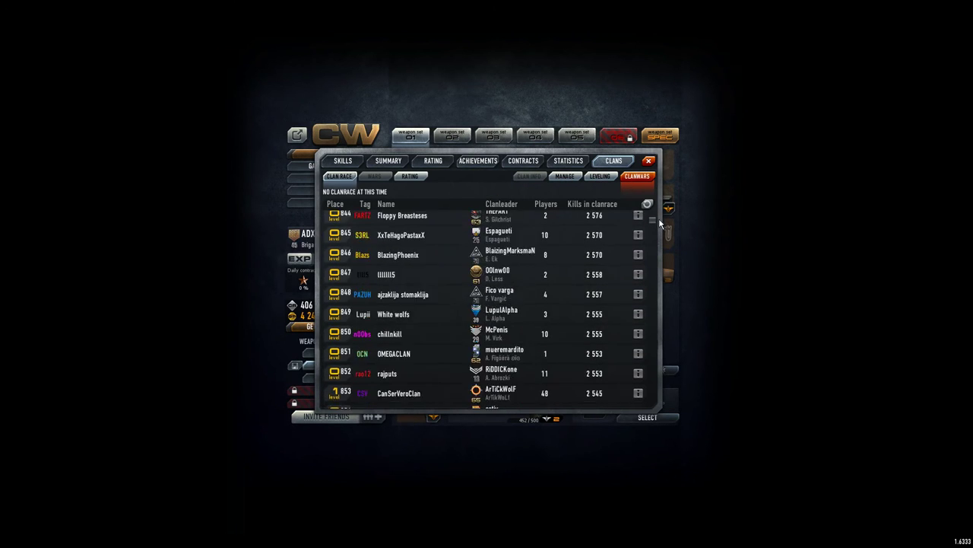
pyautogui.scroll(-4, 586, 252)
pyautogui.scroll(-6, 587, 253)
pyautogui.scroll(-6, 586, 253)
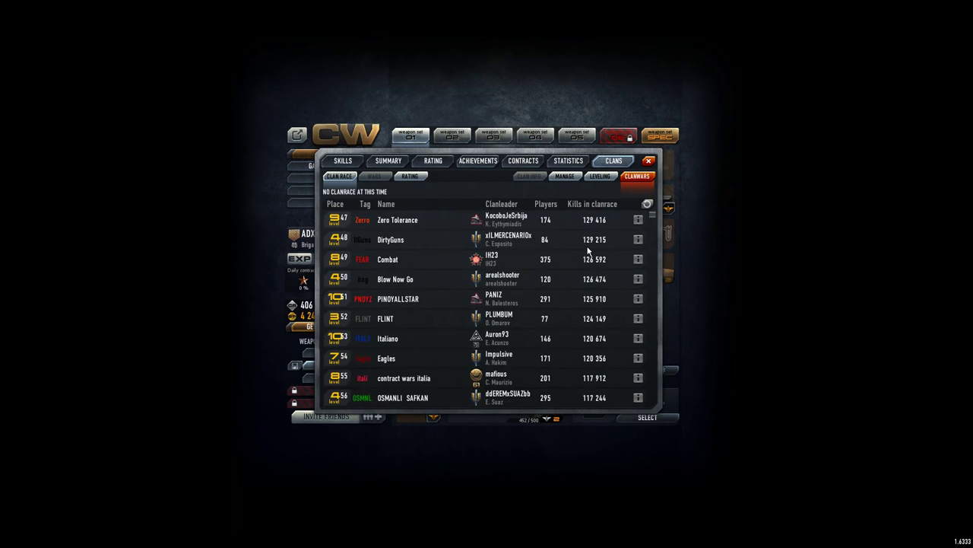
pyautogui.scroll(-3, 586, 252)
pyautogui.scroll(-3, 521, 254)
pyautogui.scroll(-7, 519, 254)
pyautogui.scroll(-7, 518, 252)
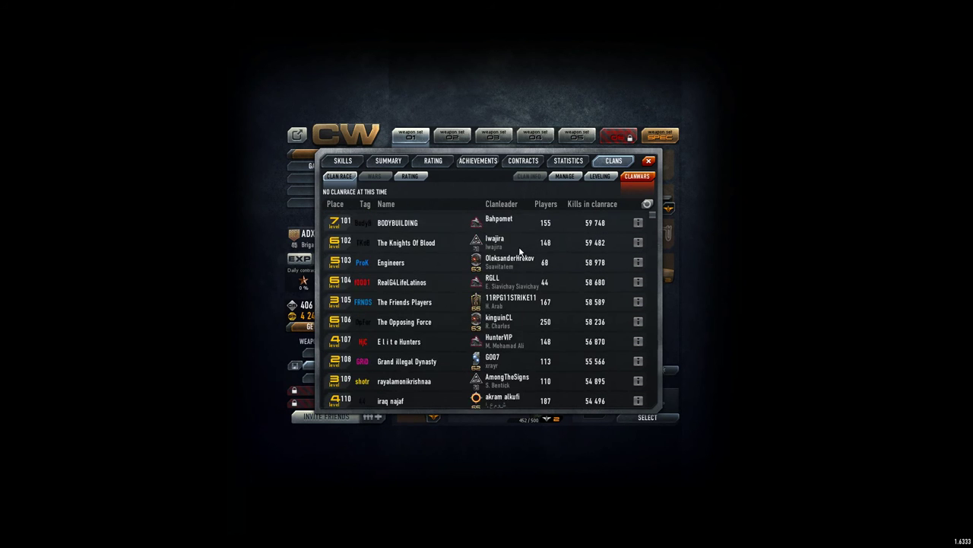
pyautogui.scroll(-7, 516, 251)
pyautogui.scroll(-6, 516, 250)
pyautogui.scroll(-3, 516, 245)
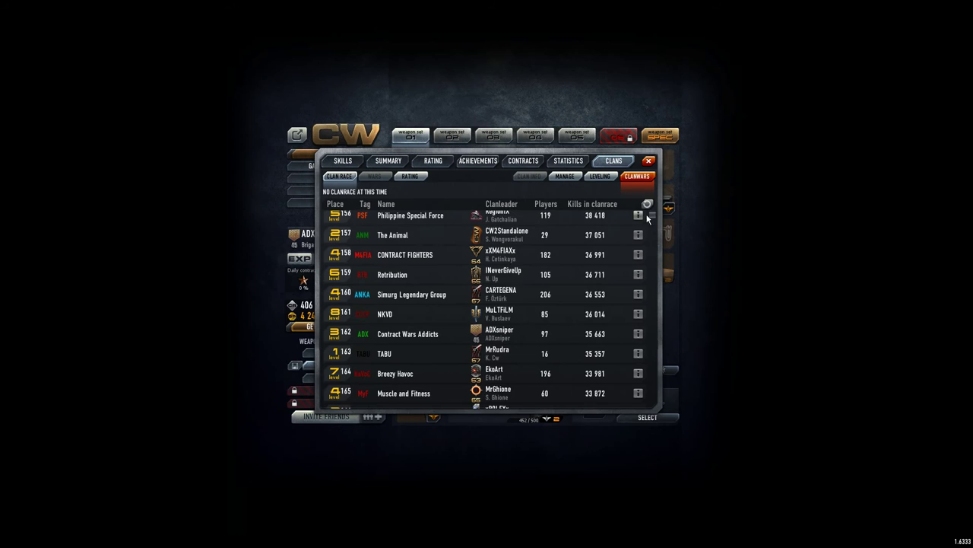
pyautogui.moveTo(652, 215); pyautogui.dragTo(654, 210)
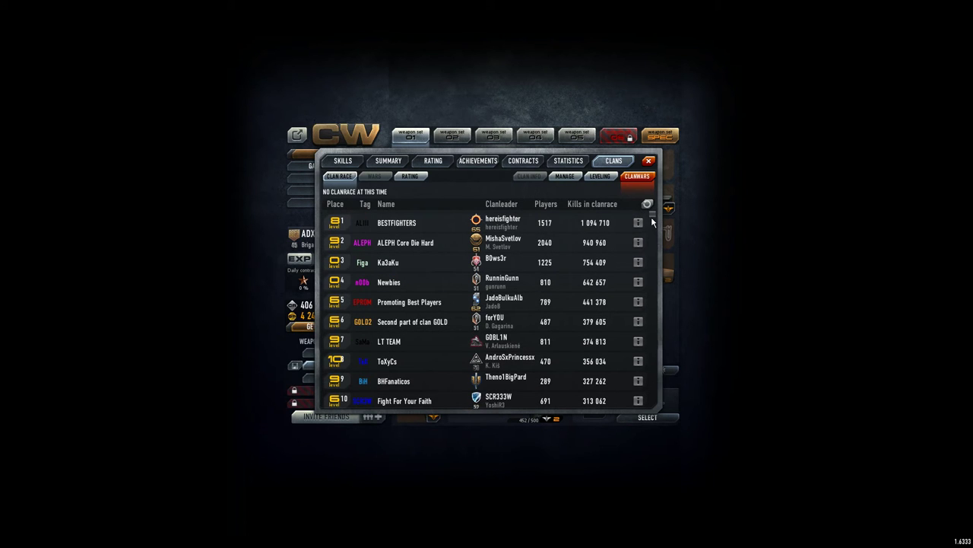
pyautogui.moveTo(651, 221); pyautogui.dragTo(646, 295)
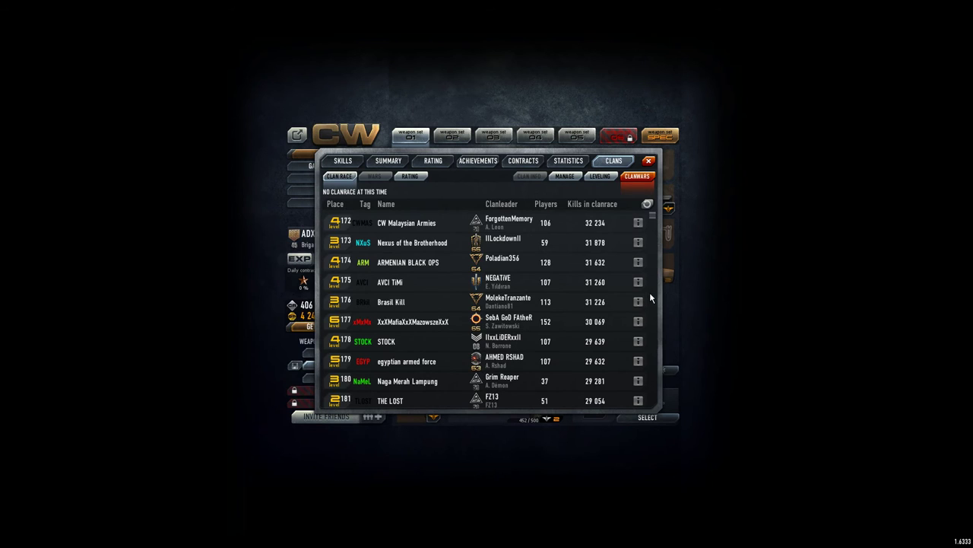
pyautogui.scroll(-5, 651, 299)
pyautogui.scroll(-5, 650, 298)
pyautogui.scroll(-5, 650, 299)
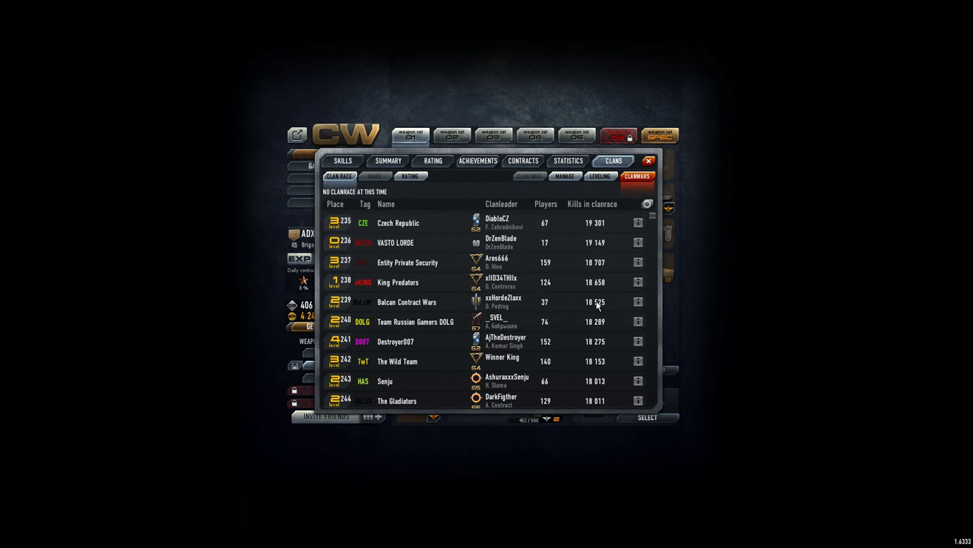
pyautogui.scroll(-2, 532, 327)
pyautogui.scroll(-1, 372, 372)
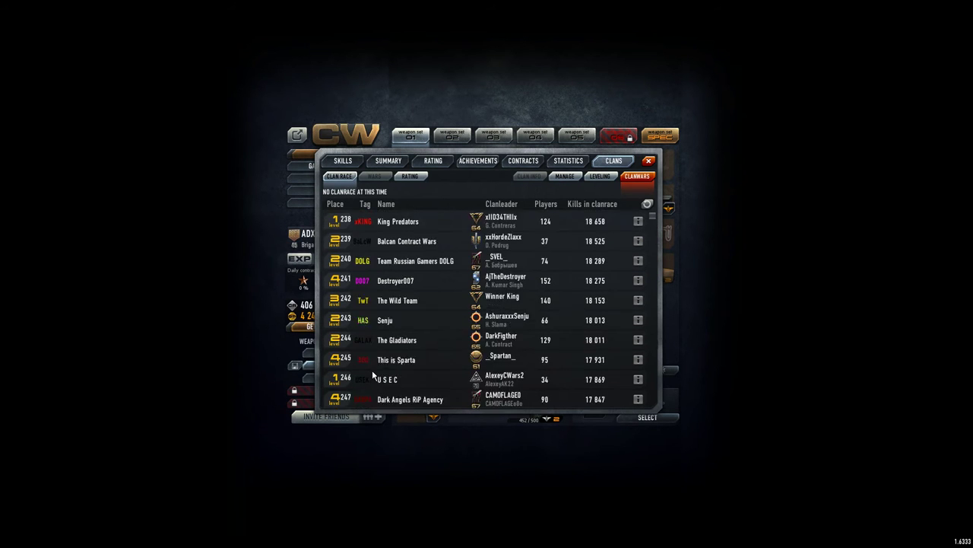
pyautogui.scroll(-1, 372, 376)
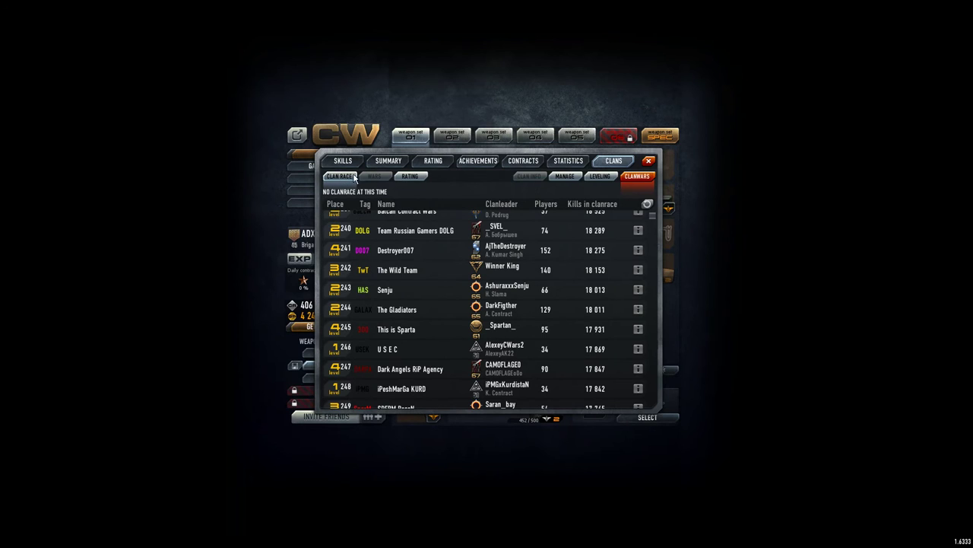
# - Show the clan RATING standings by score under CLANWARS
pyautogui.click(410, 175)
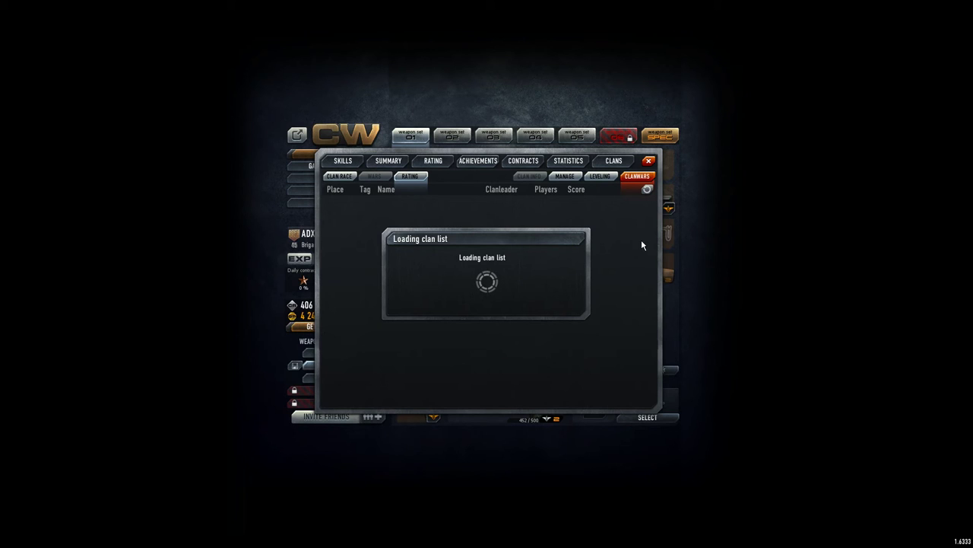
pyautogui.scroll(-4, 571, 263)
pyautogui.scroll(-4, 570, 264)
pyautogui.scroll(-15, 570, 264)
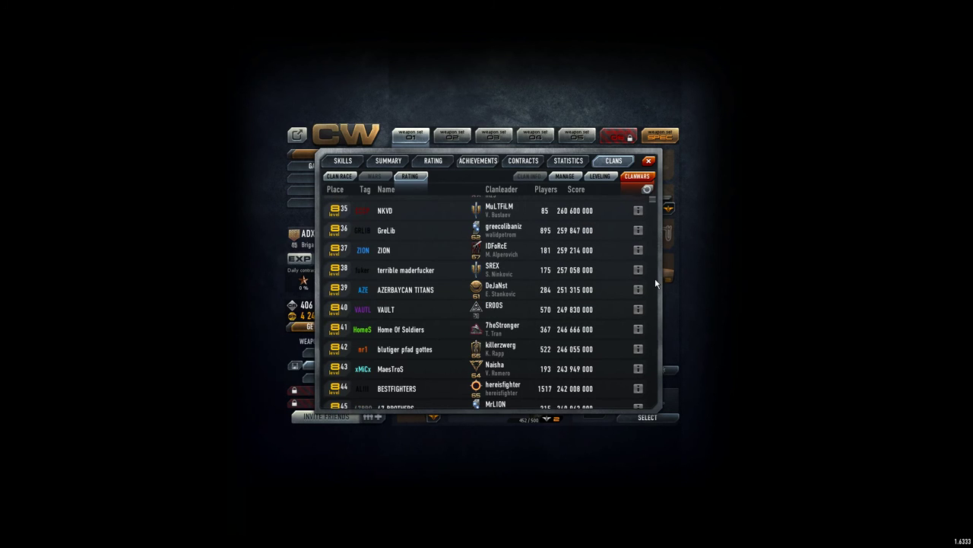
pyautogui.scroll(-15, 655, 278)
pyautogui.scroll(-15, 655, 278)
pyautogui.scroll(-15, 655, 277)
pyautogui.scroll(-3, 655, 283)
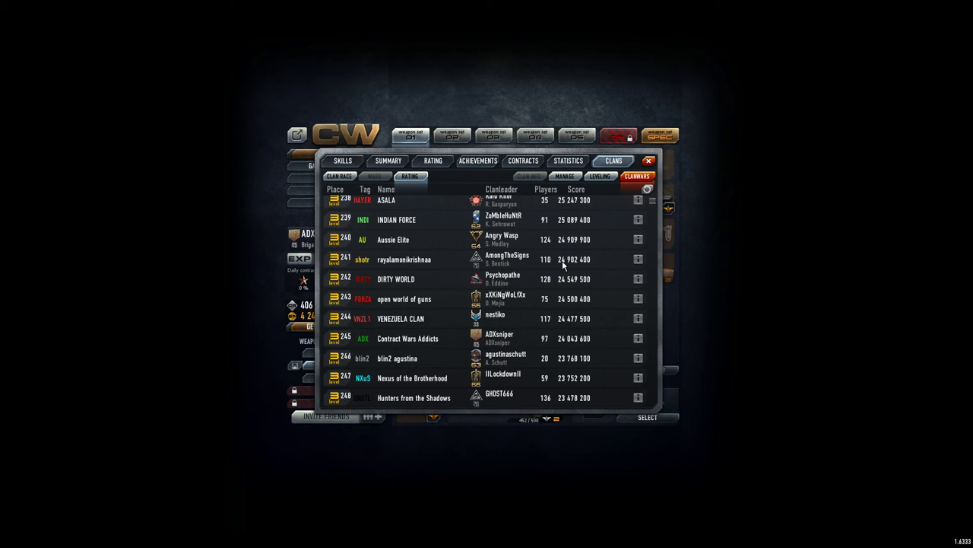
pyautogui.scroll(3, 561, 221)
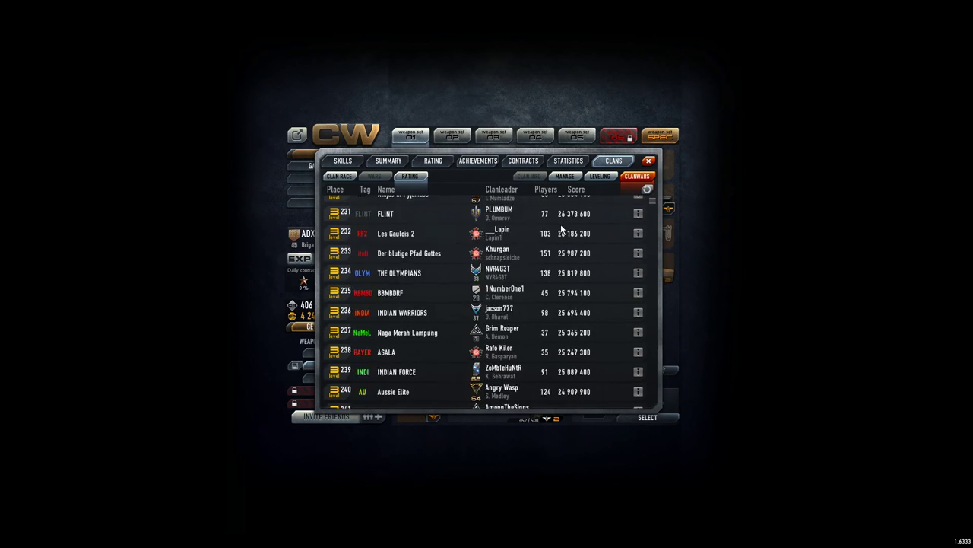
pyautogui.scroll(5, 562, 225)
pyautogui.scroll(2, 563, 227)
pyautogui.scroll(2, 563, 227)
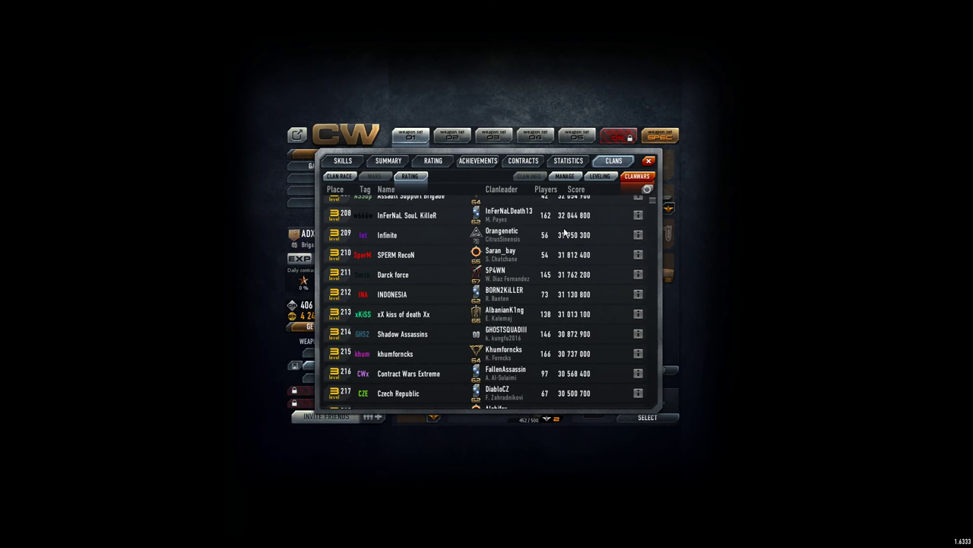
pyautogui.scroll(-2, 564, 227)
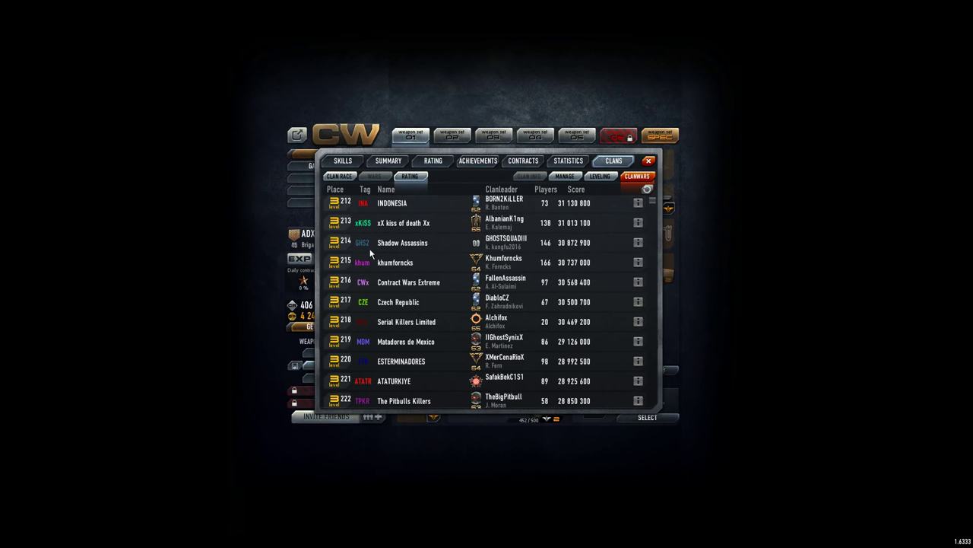
pyautogui.scroll(3, 374, 251)
pyautogui.scroll(2, 376, 253)
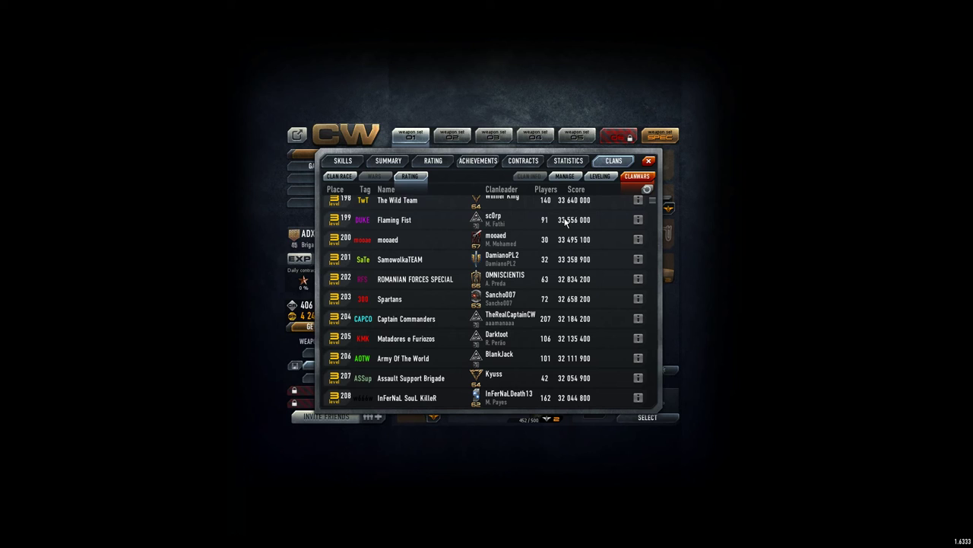
# - Review the skill tree and donation history, then close the Clans window to the lobby
pyautogui.click(602, 176)
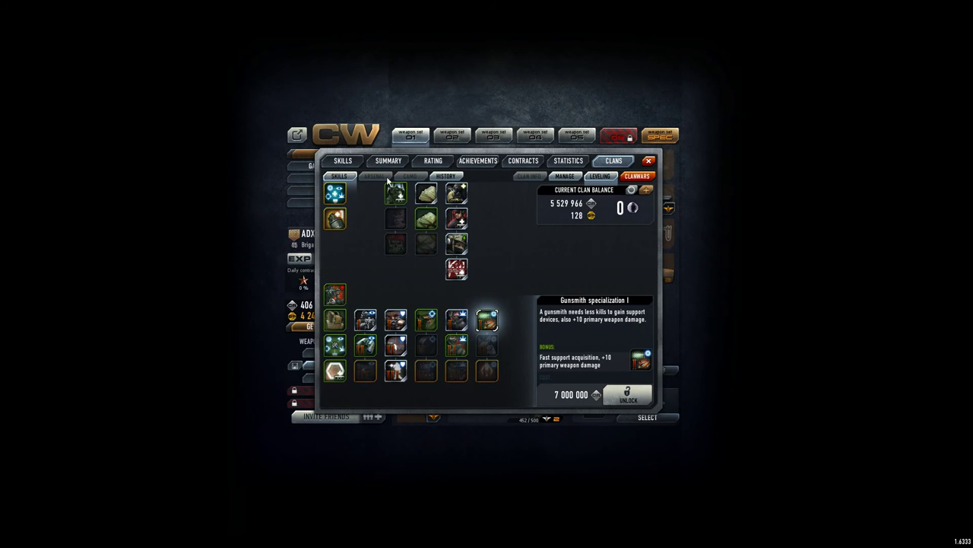
pyautogui.click(453, 176)
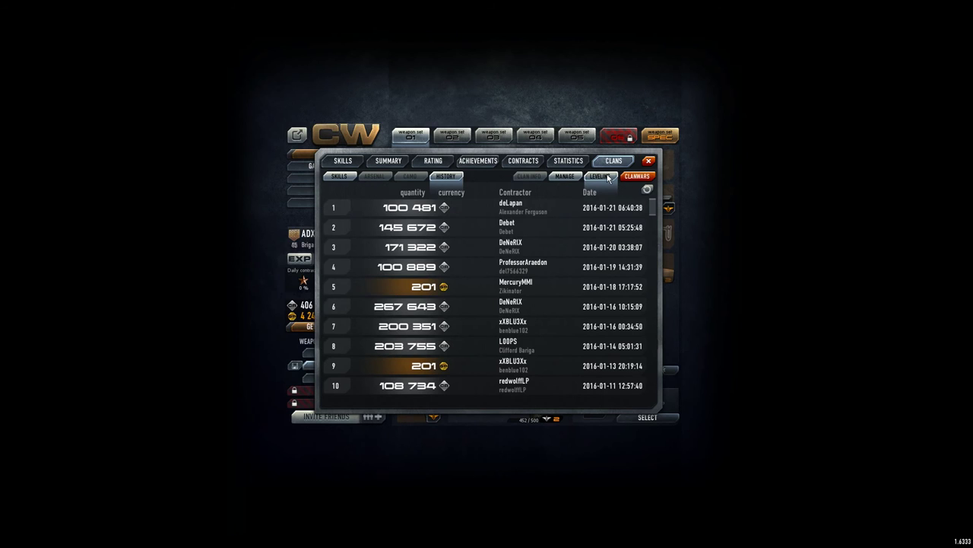
pyautogui.click(566, 177)
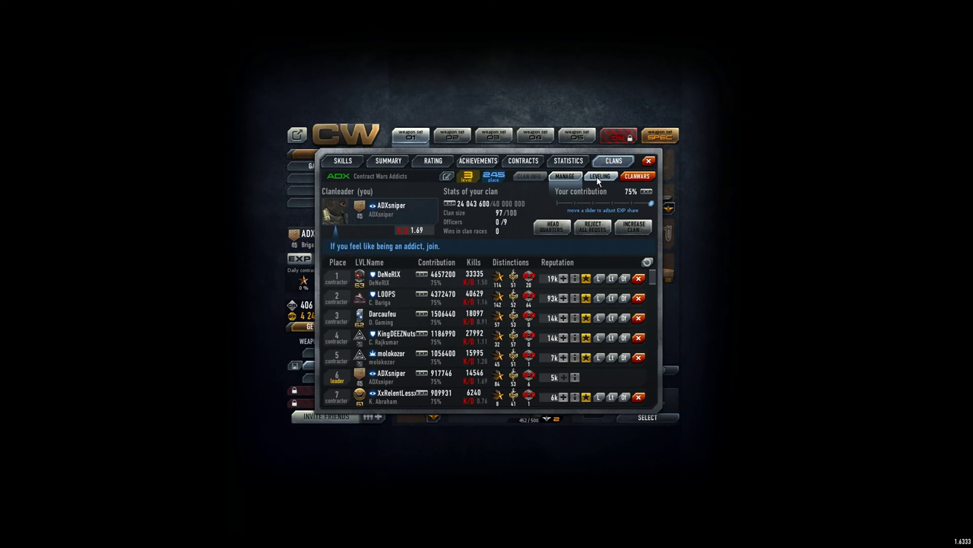
pyautogui.click(598, 178)
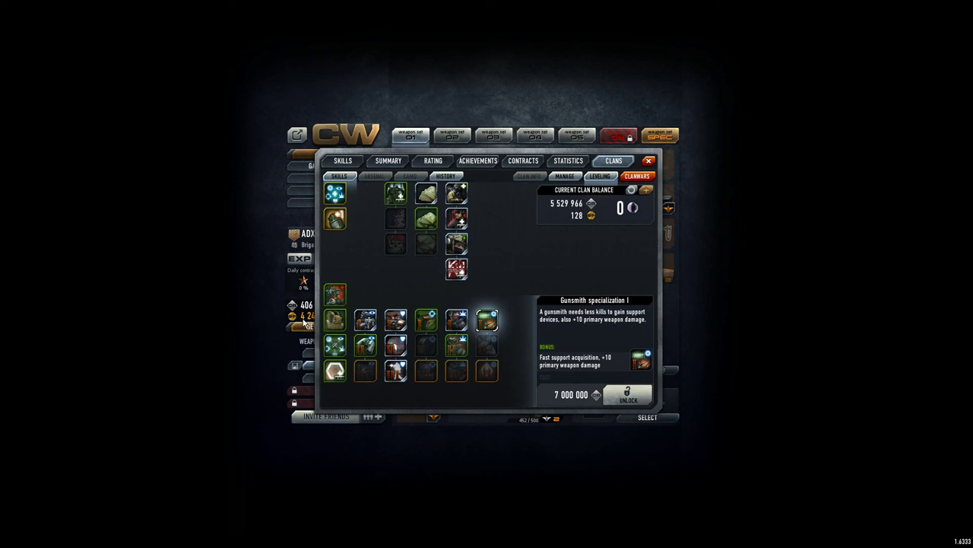
pyautogui.click(648, 160)
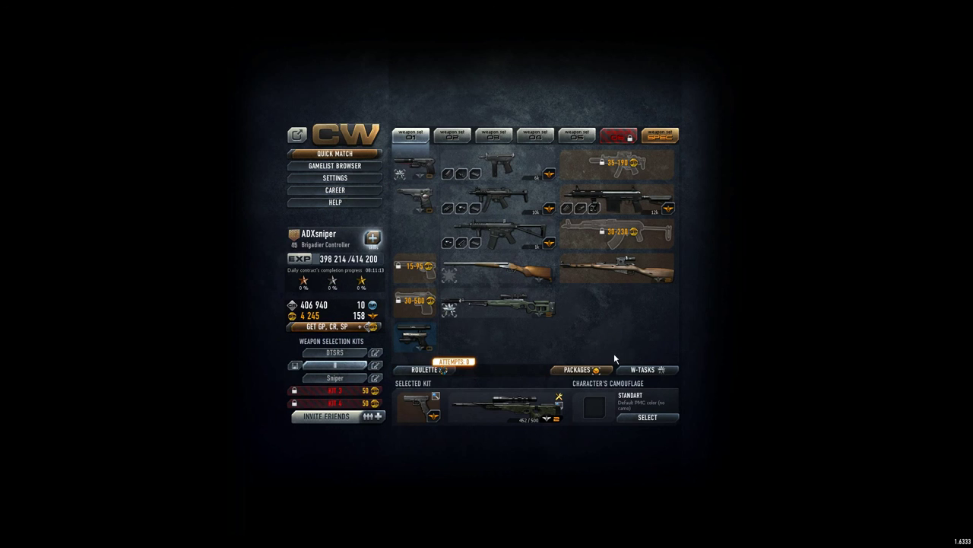
pyautogui.click(645, 370)
pyautogui.moveTo(508, 406)
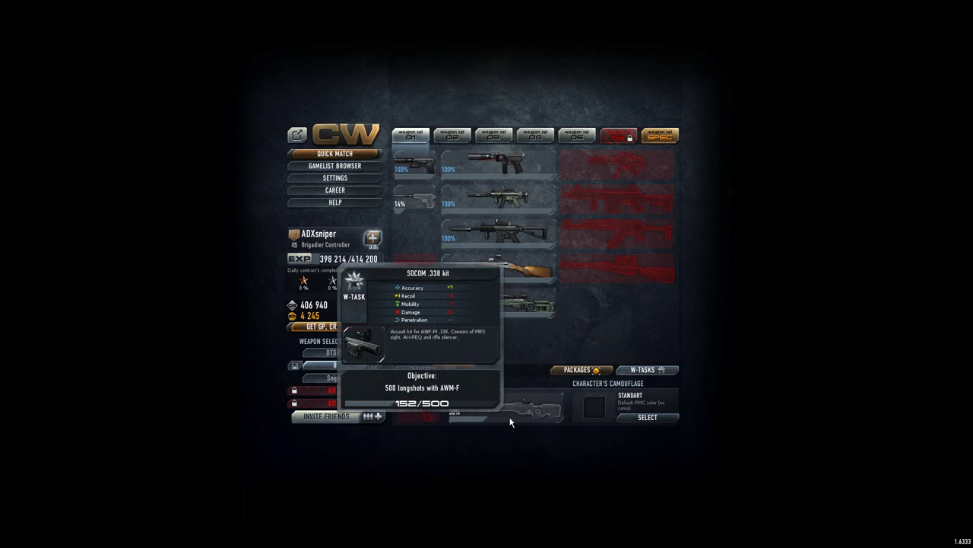